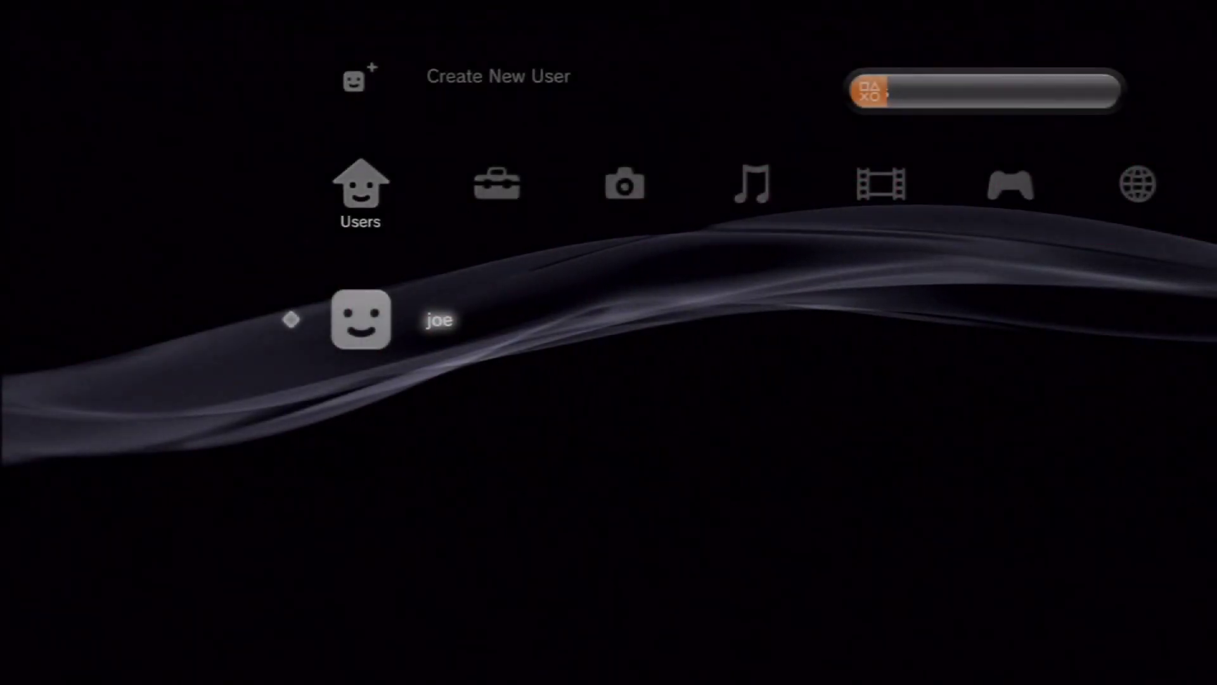
Enter the Photo category's Playlists area from the Users row
key(Right)
key(Right)
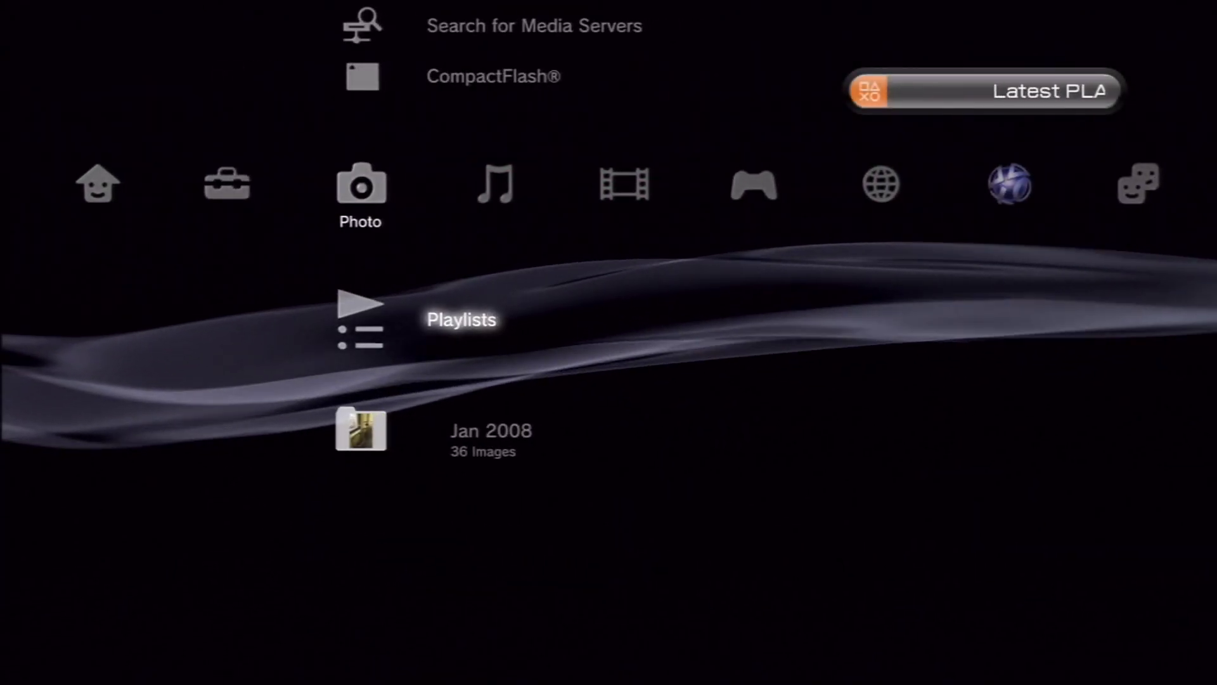
key(Return)
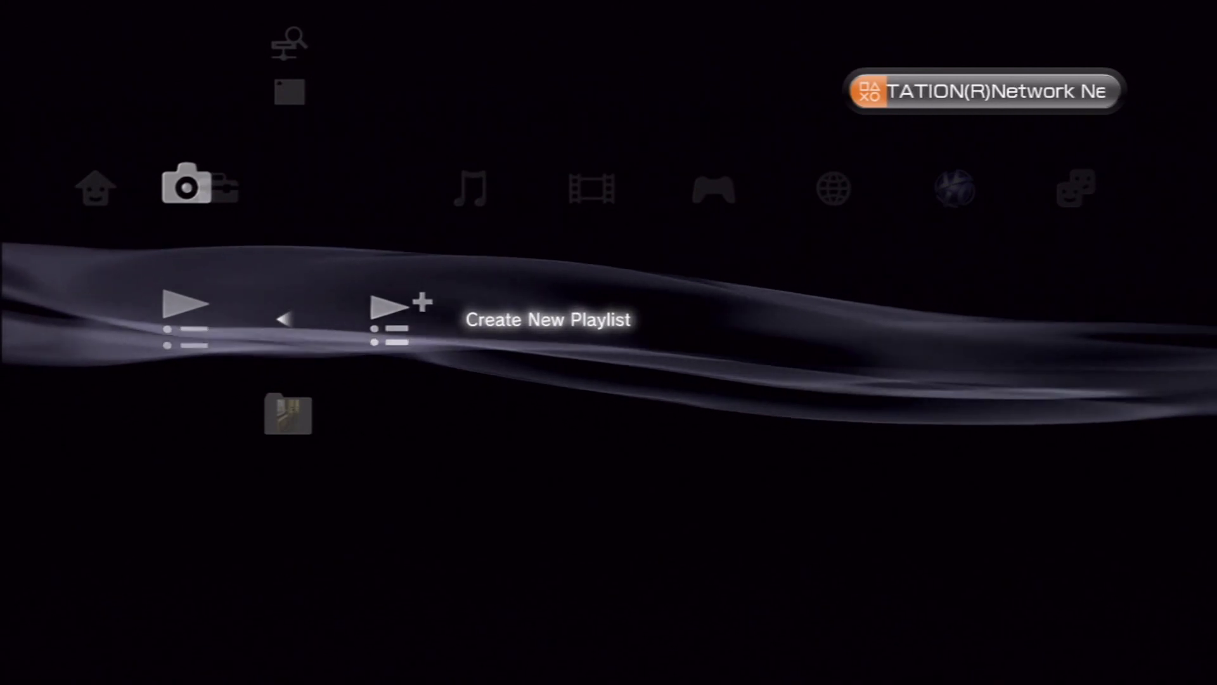
Create a new playlist and name it 'San Francisco' via the on-screen keyboard
key(Return)
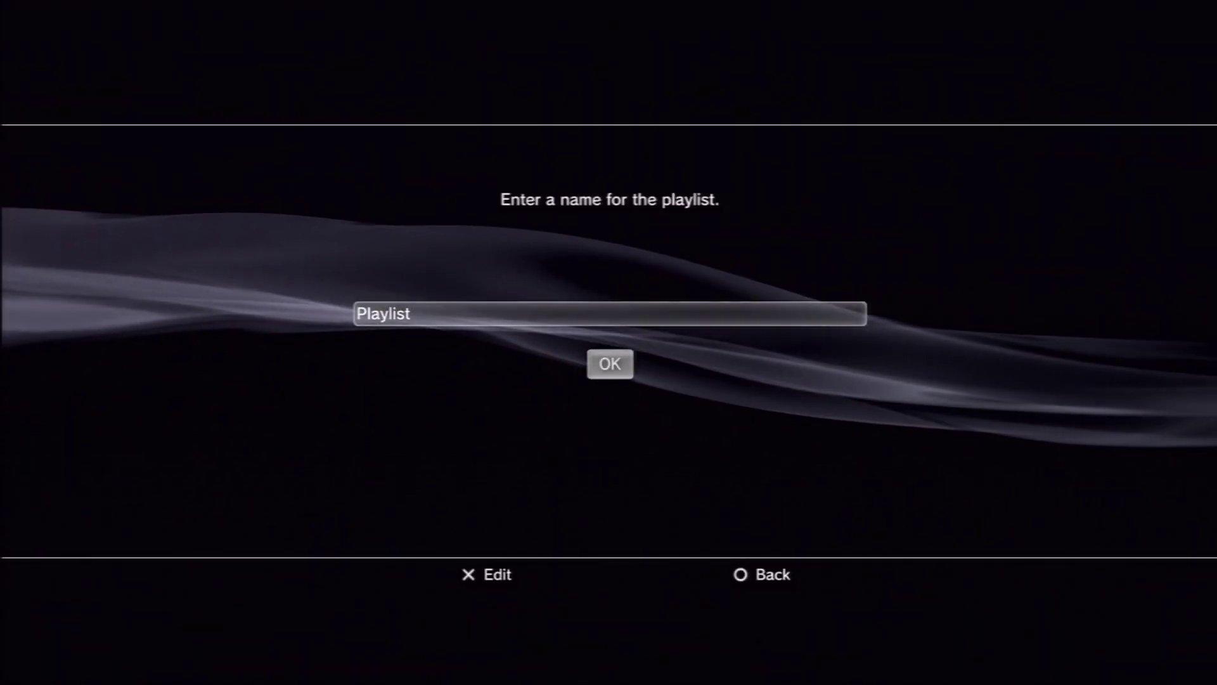
key(Return)
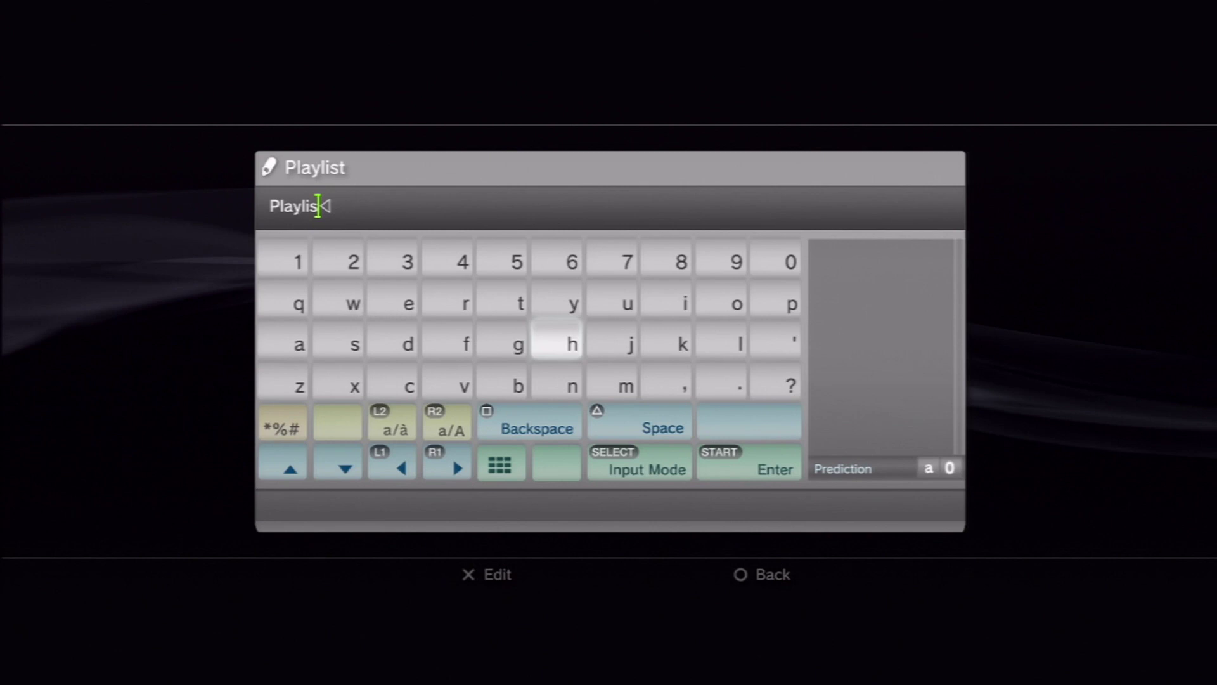
text(S)
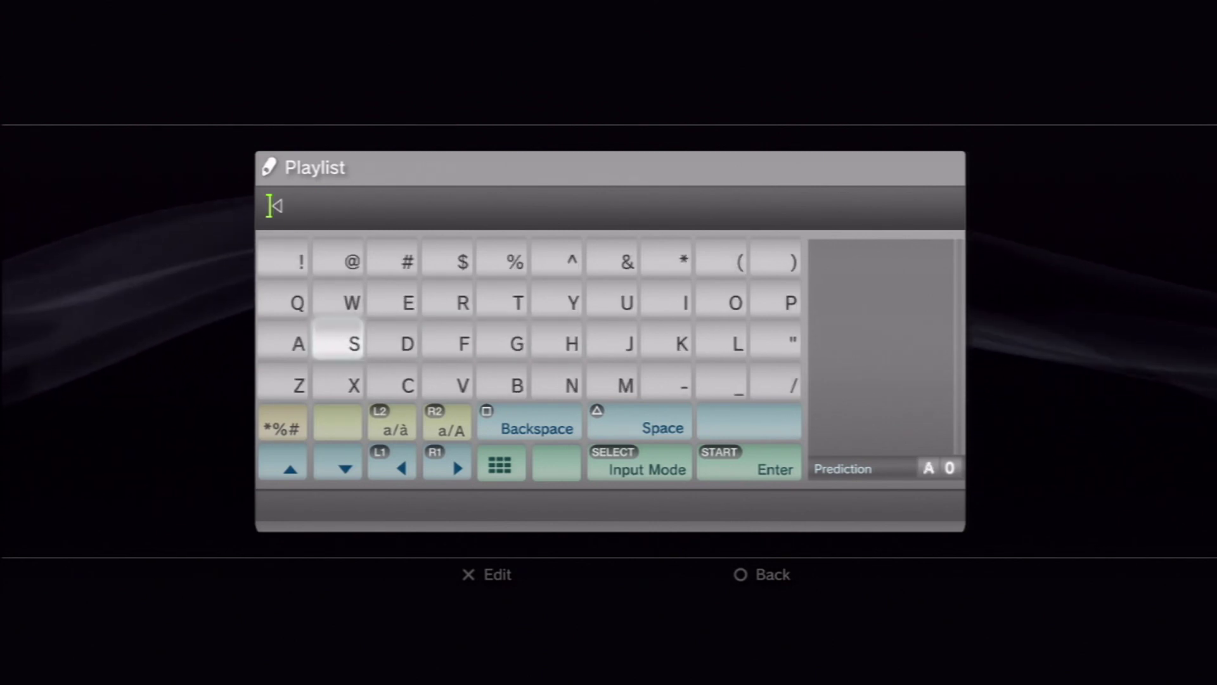
text(an Francisco)
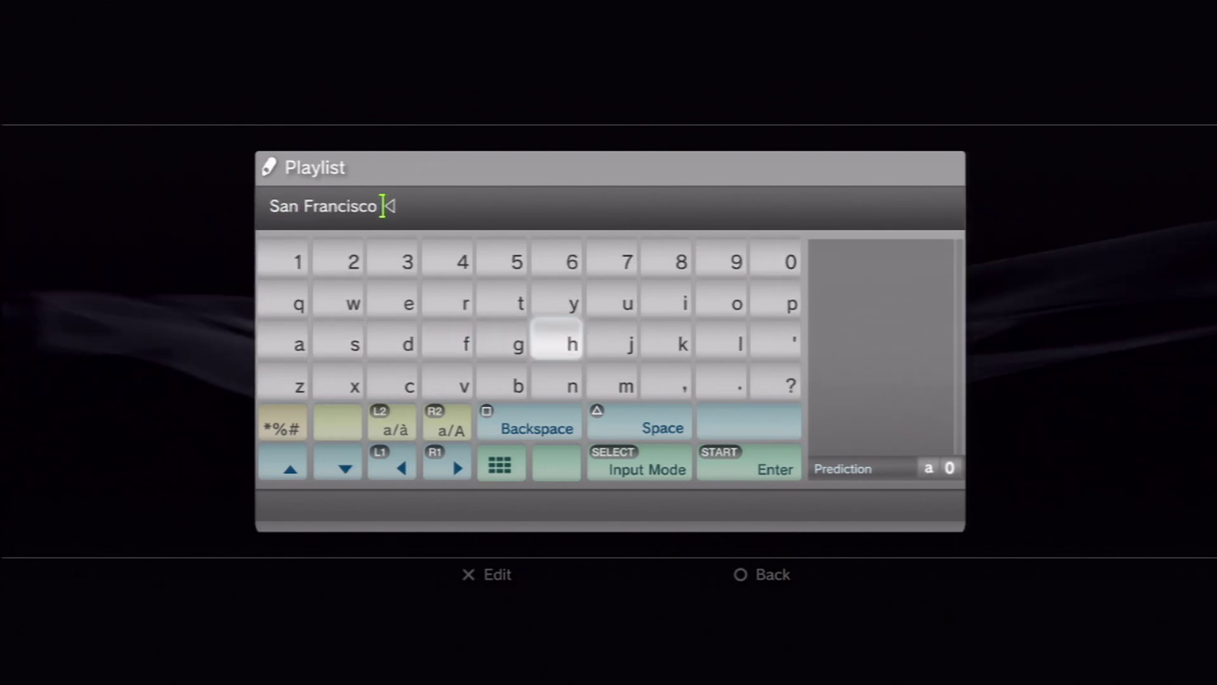
key(Return)
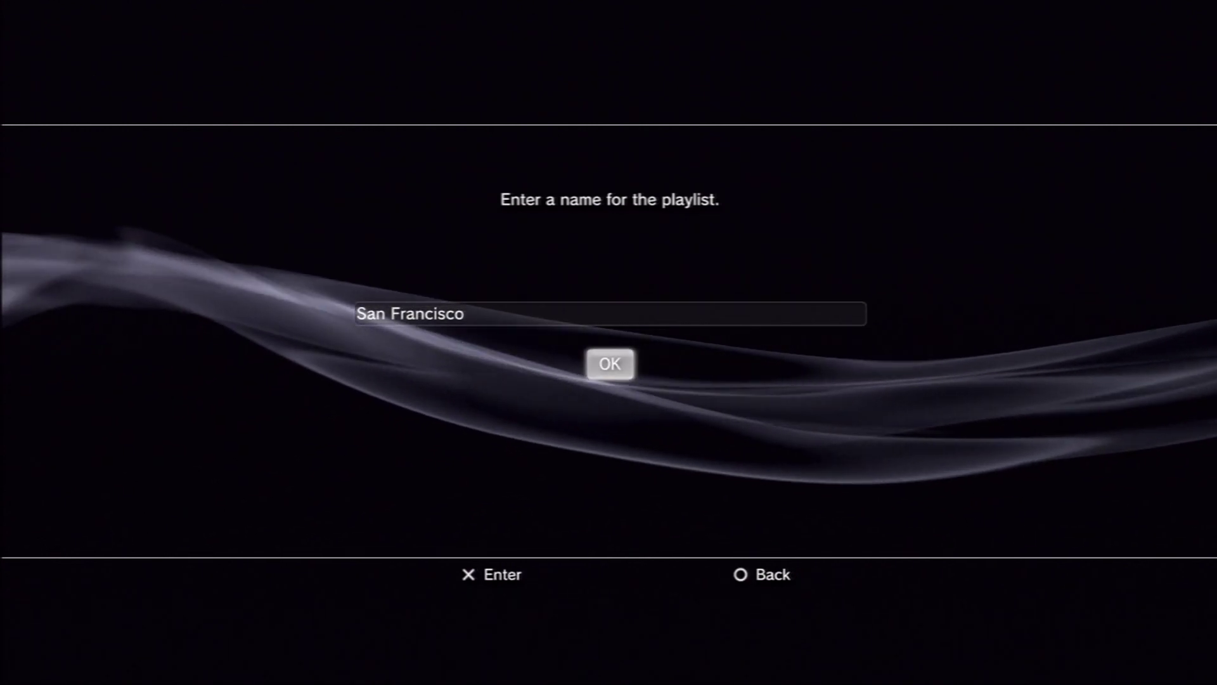
key(Return)
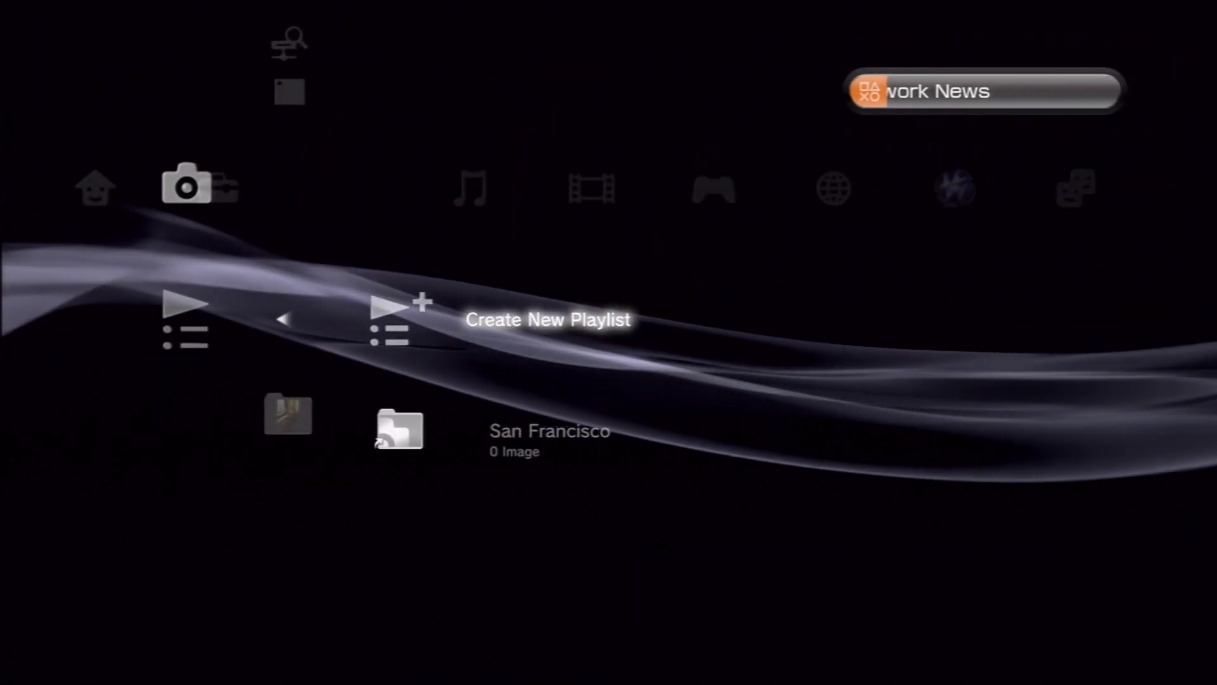
Choose Edit from the San Francisco playlist's options to add photos
key(Down)
key(v)
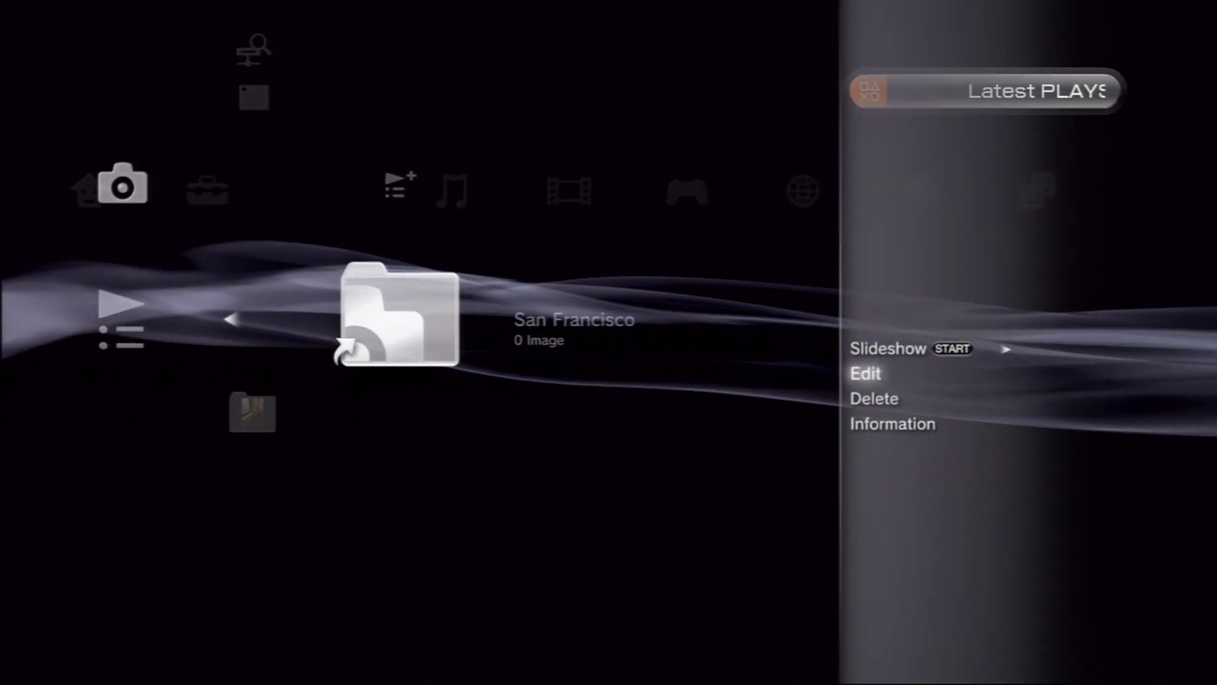
key(Return)
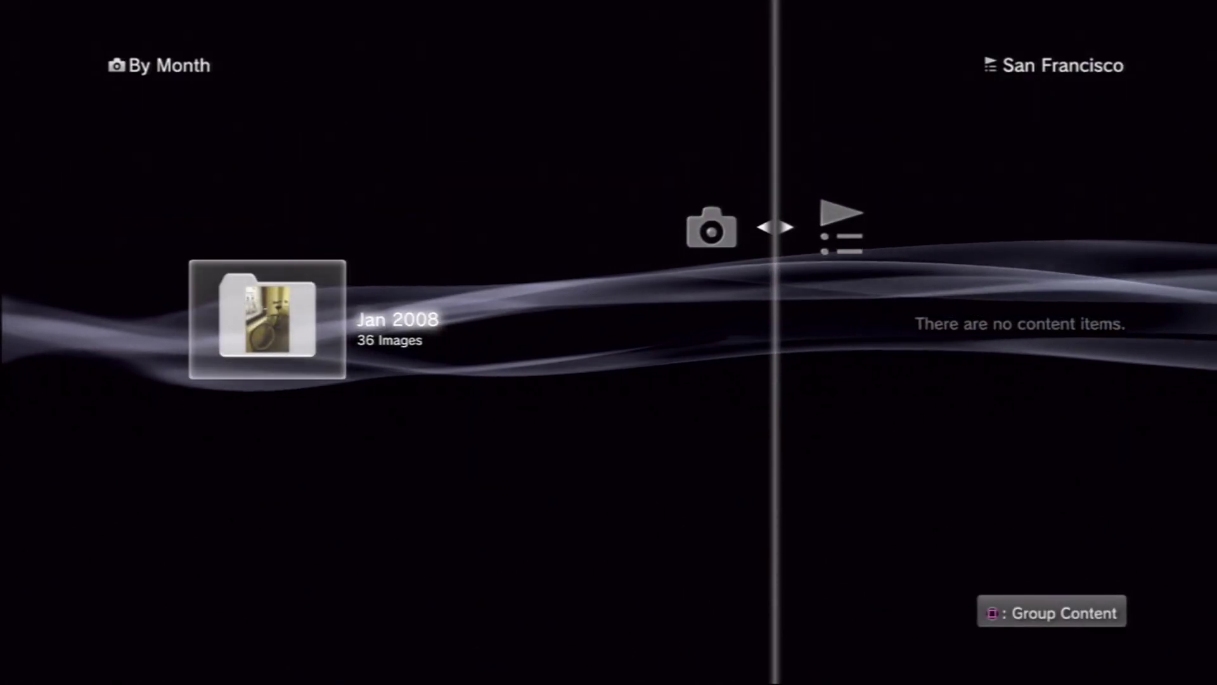
Add 14 photos from the Jan 2008 folder, starting at DSC_4747, to the playlist
key(Return)
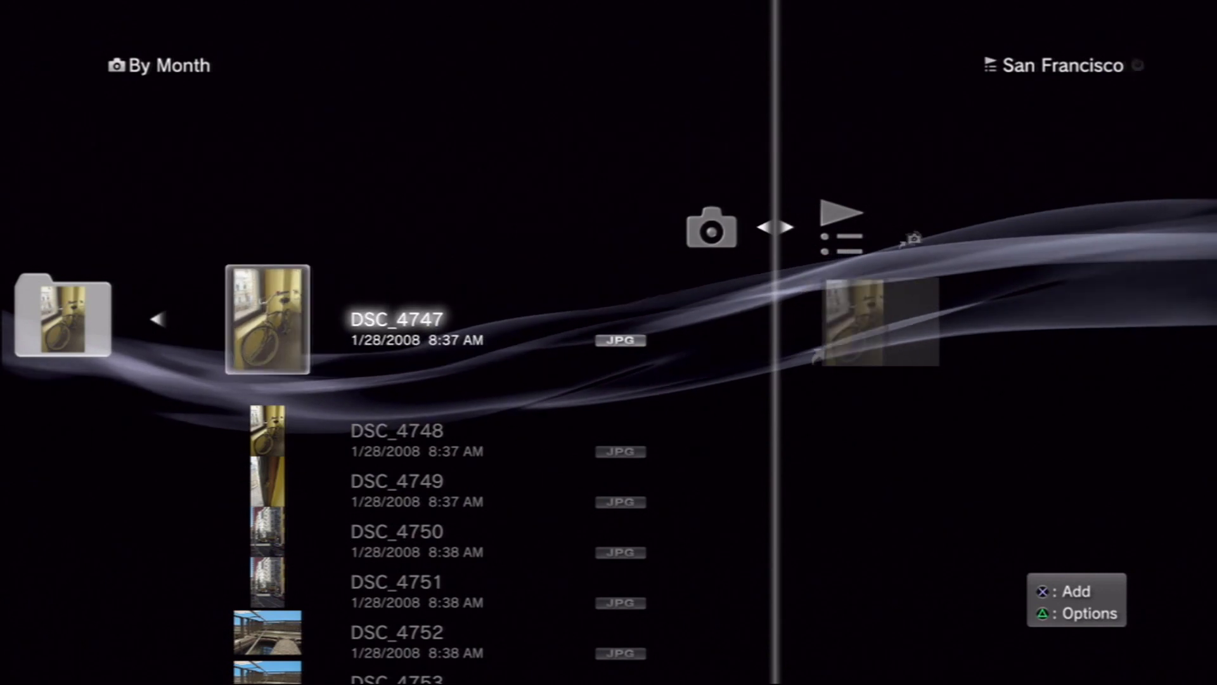
key(Down)
key(Down)
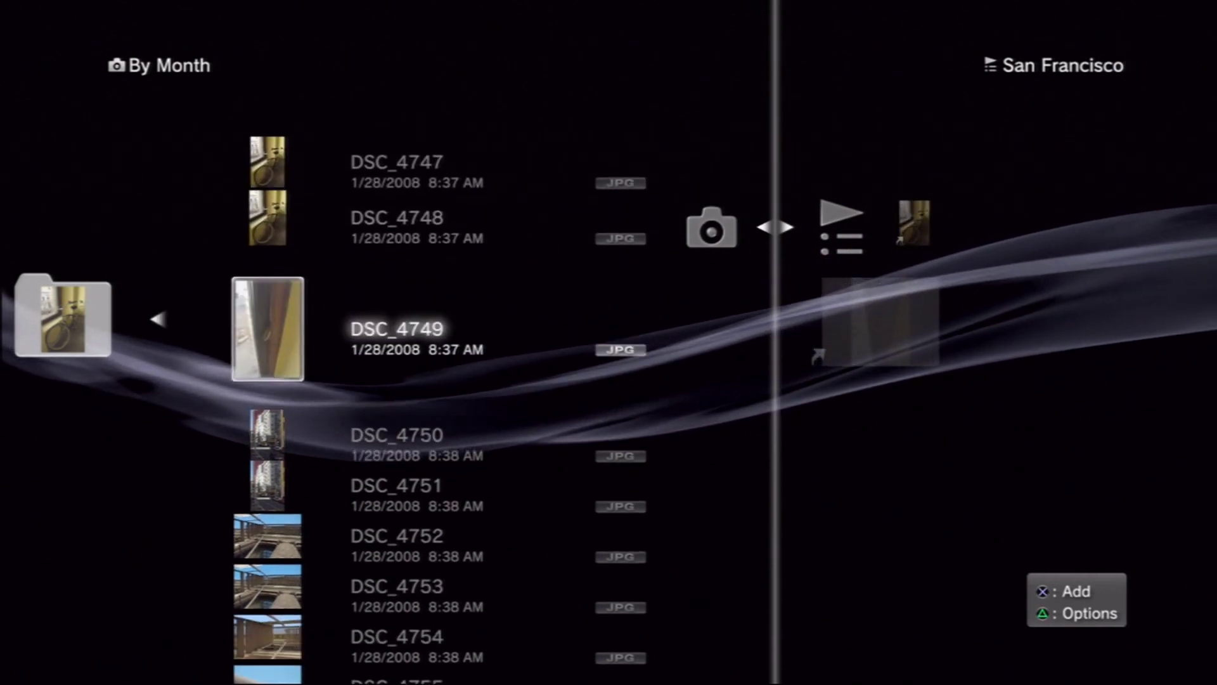
key(Down)
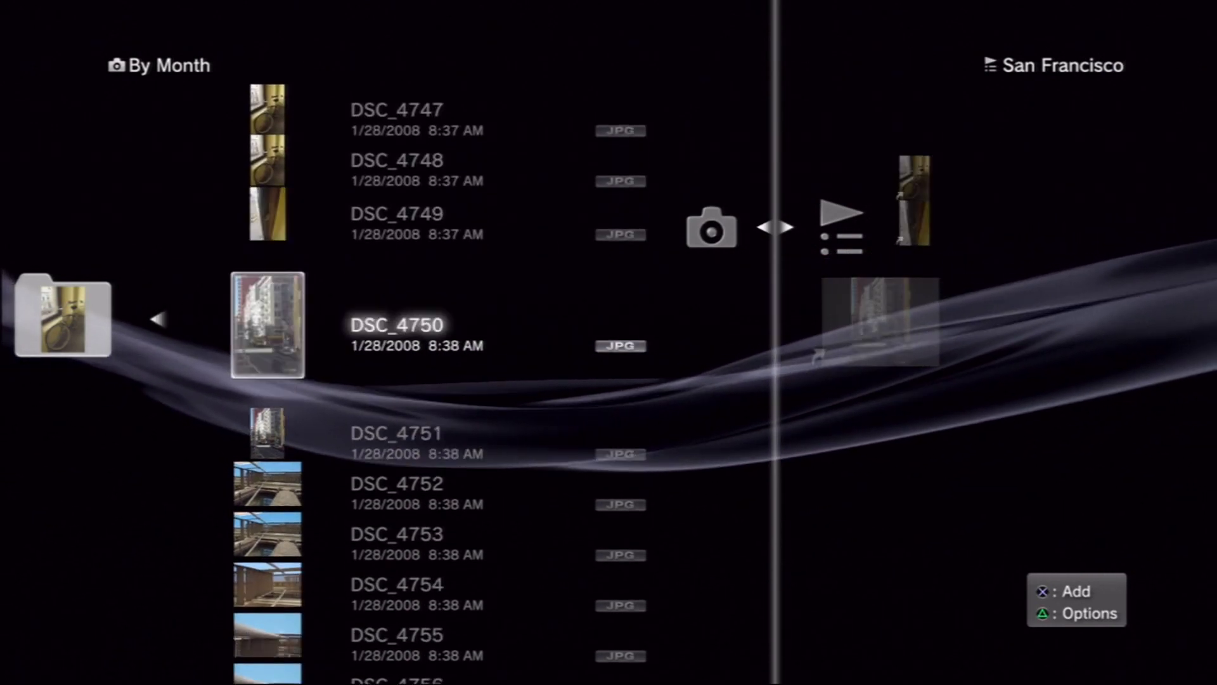
key(Down)
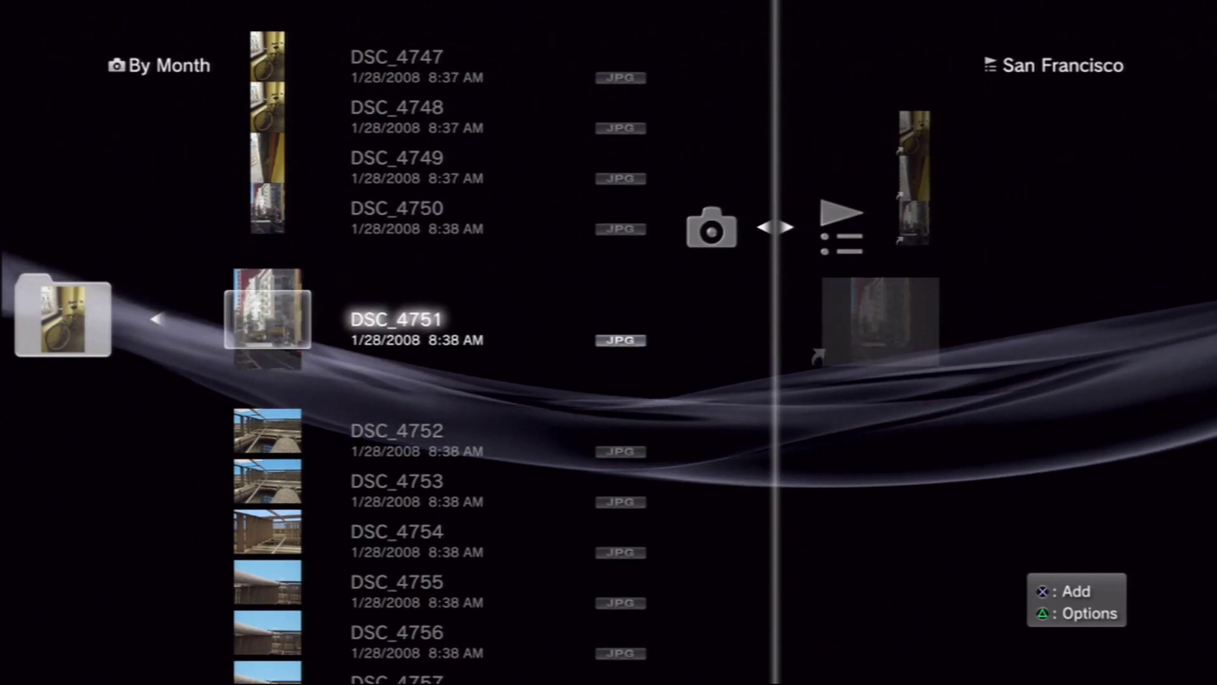
key(Down)
key(Down)
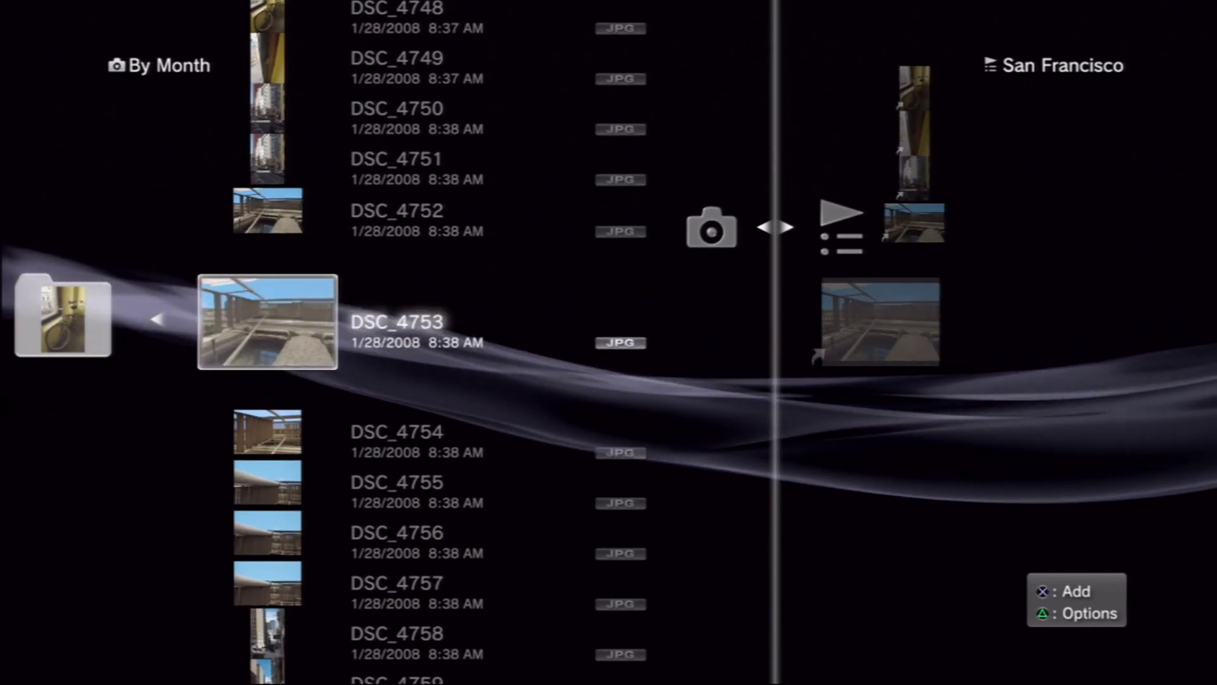
key(Down)
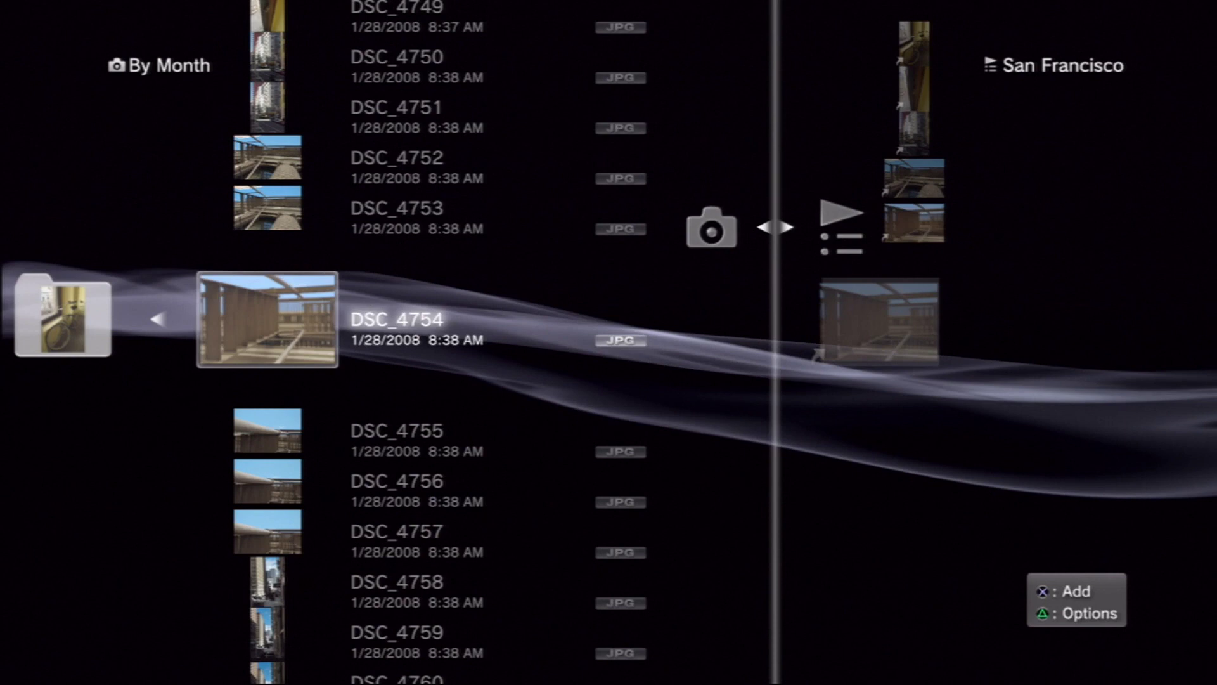
key(Down)
key(Down)
key(Down)
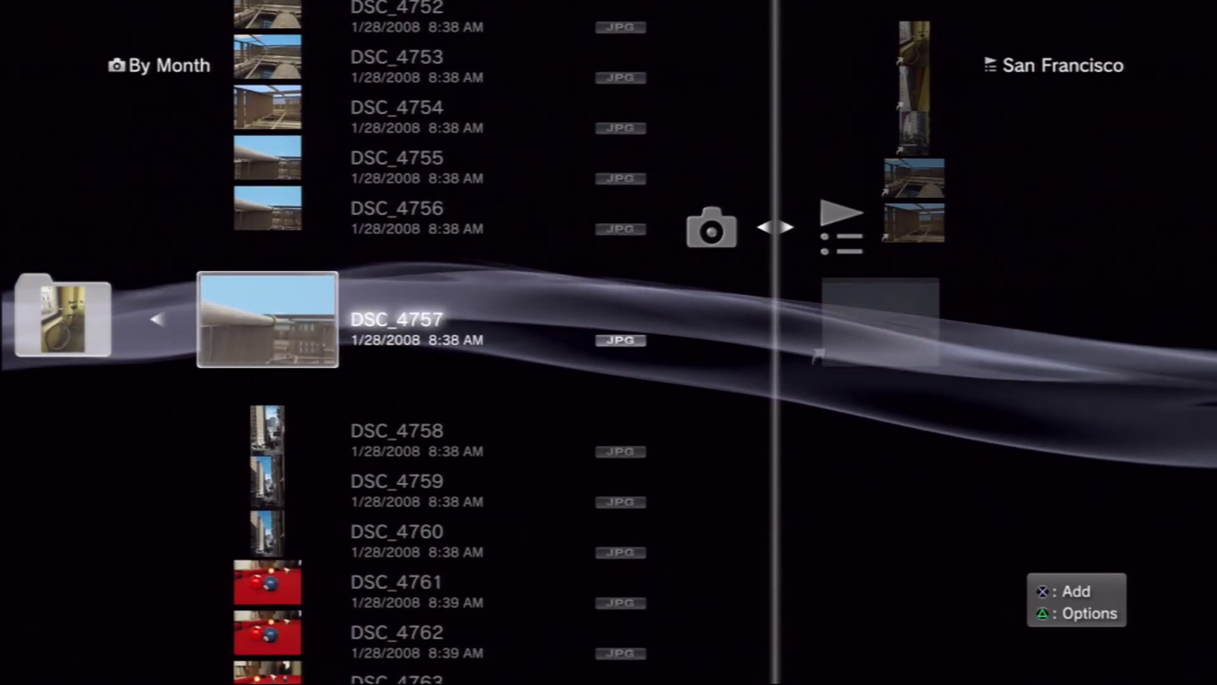
key(Down)
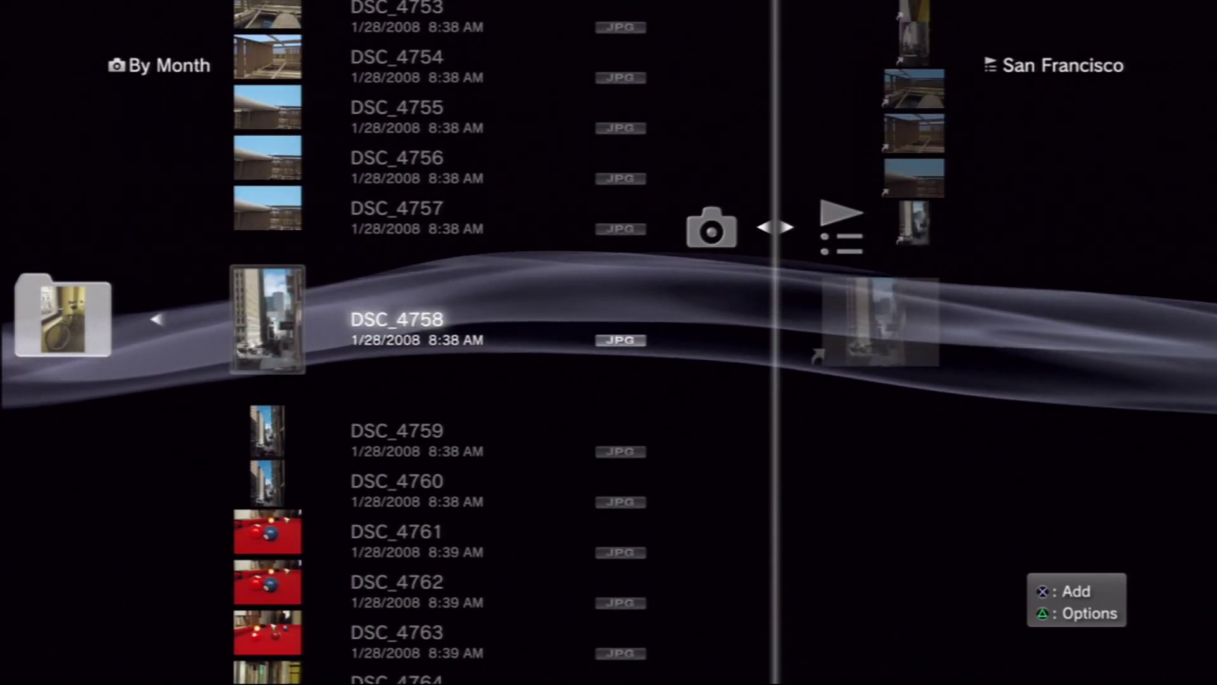
key(Down)
Quit editing with Yes and show the playlist's Slideshow style choices
key(Escape)
key(Return)
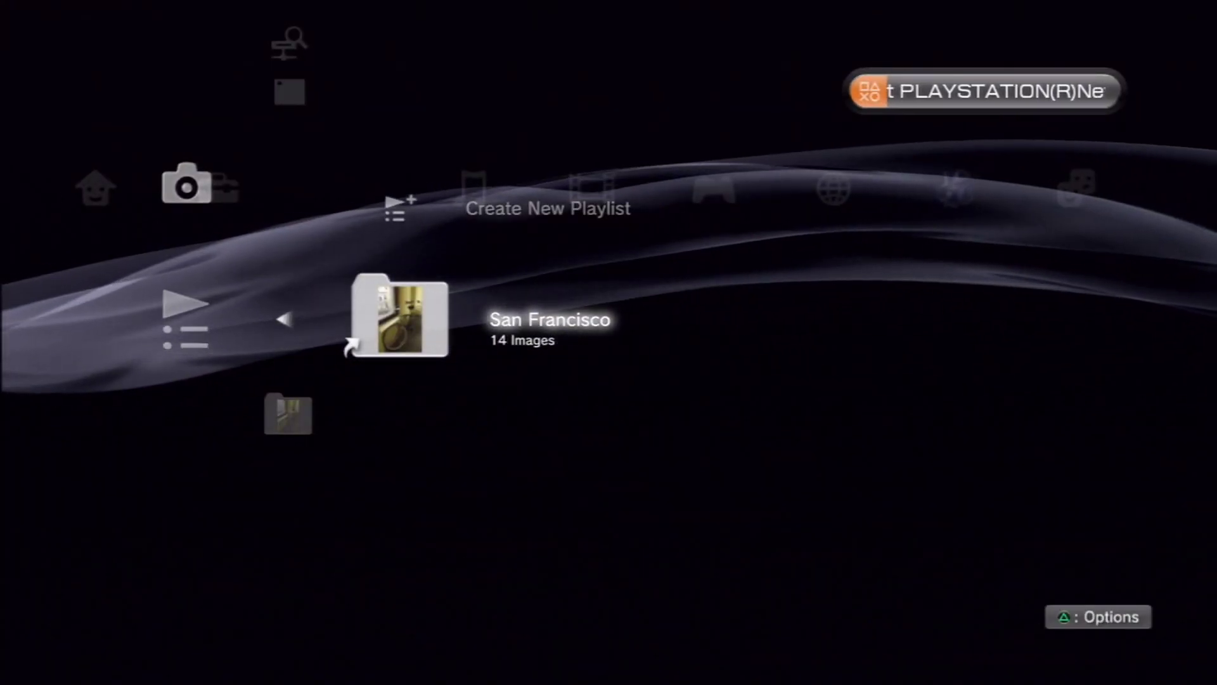
key(Menu)
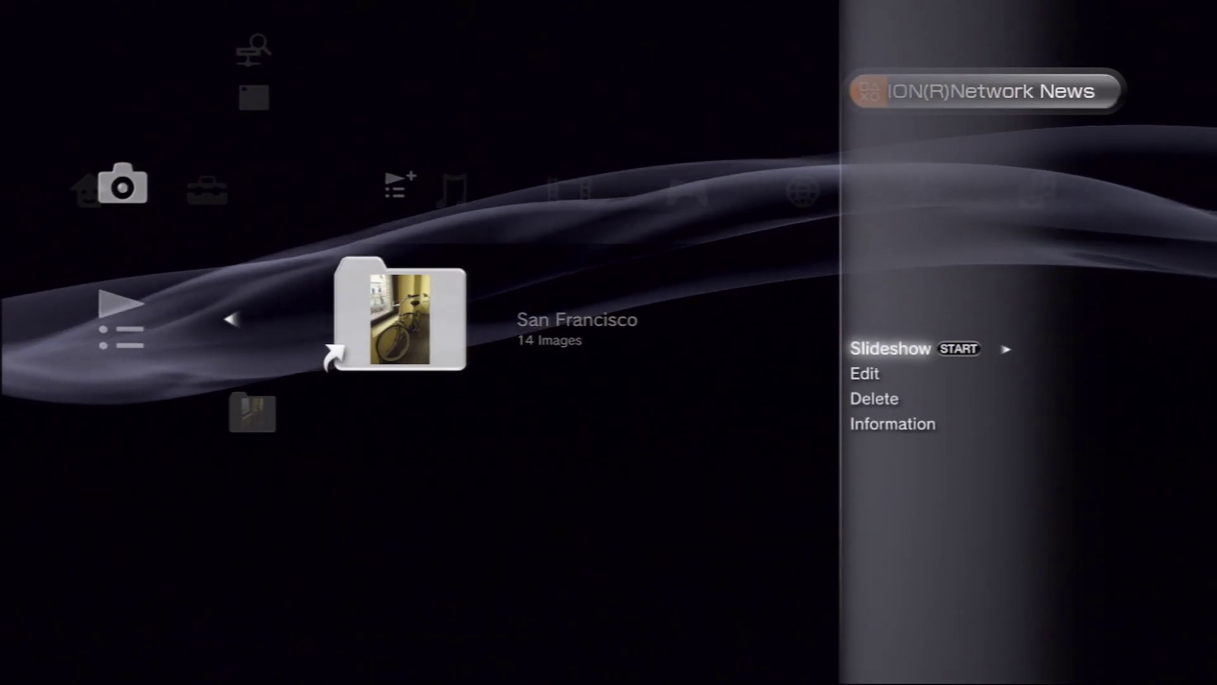
key(Right)
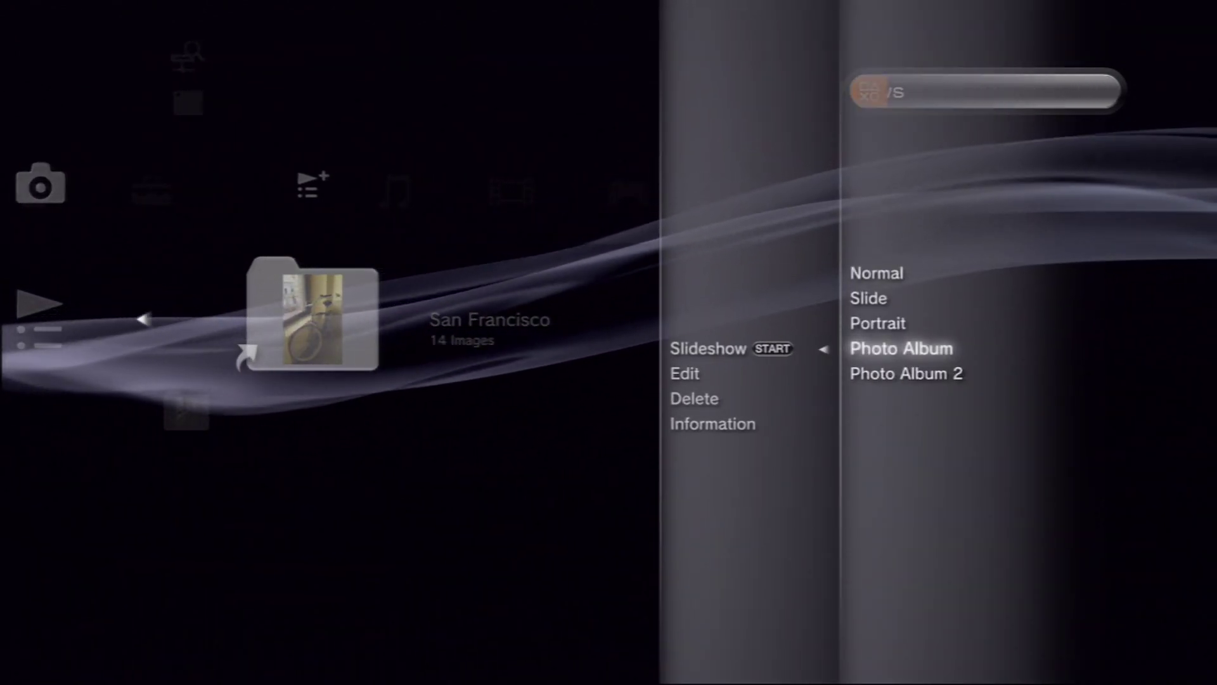
Browse the Normal, Slide, Portrait and Photo Album styles, then close the options menu
key(Up)
key(Up)
key(Up)
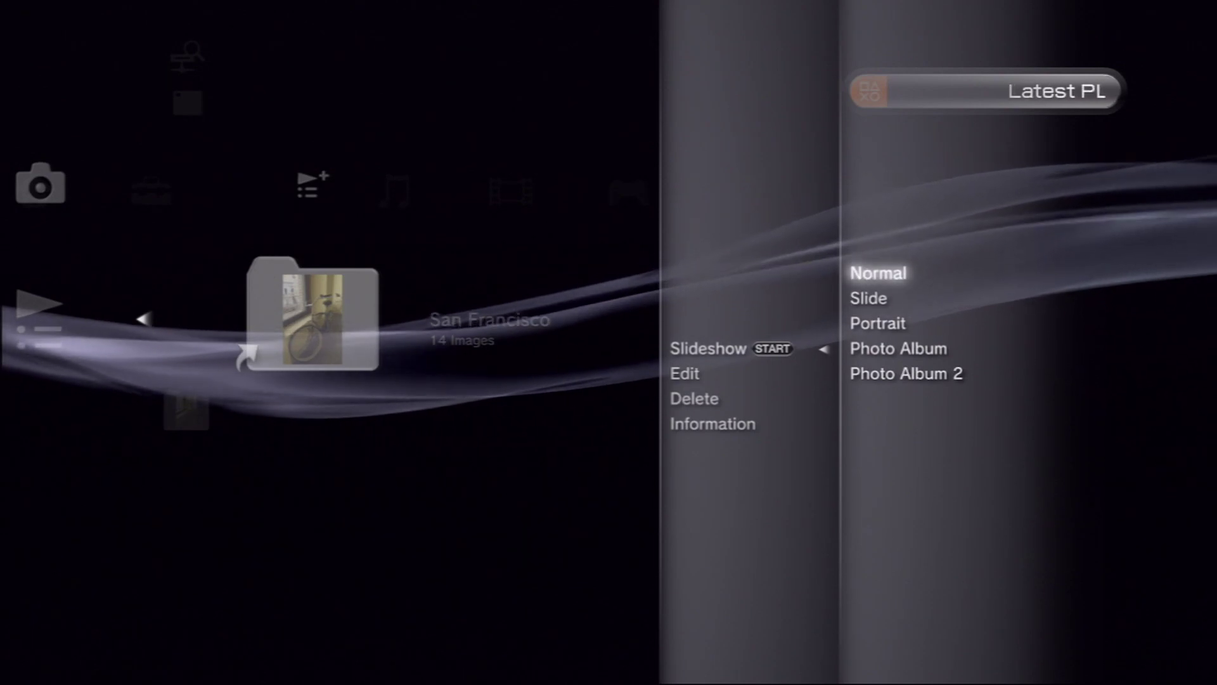
key(Escape)
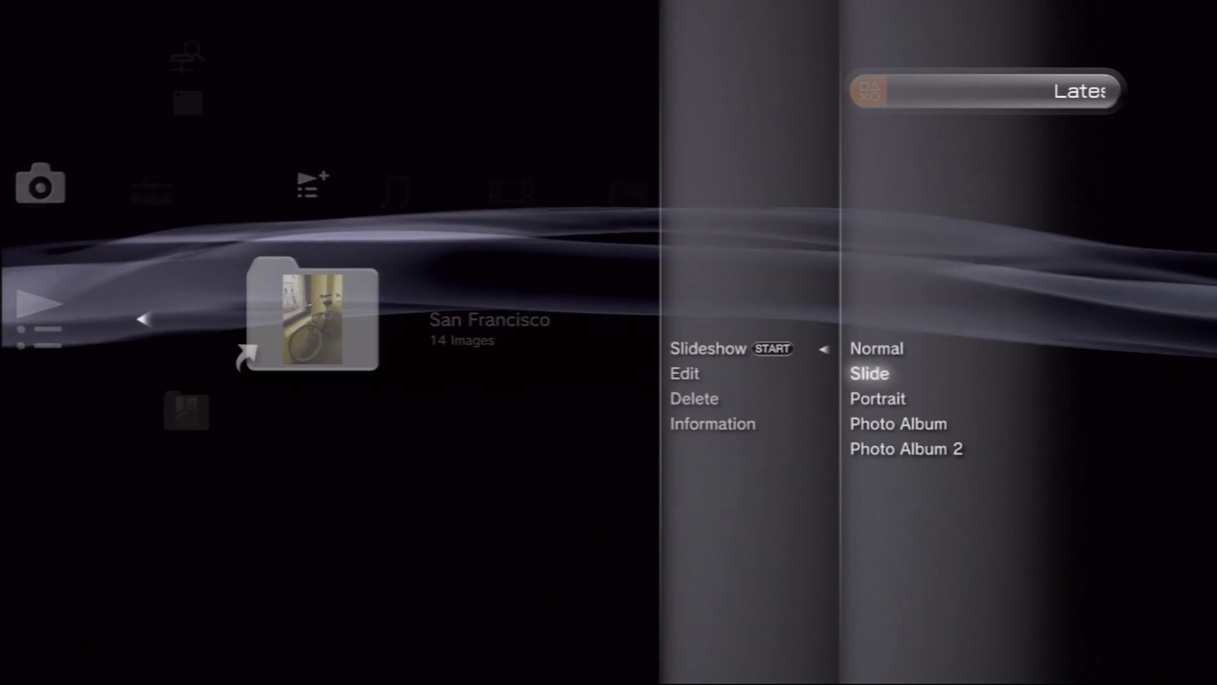
key(Down)
key(Down)
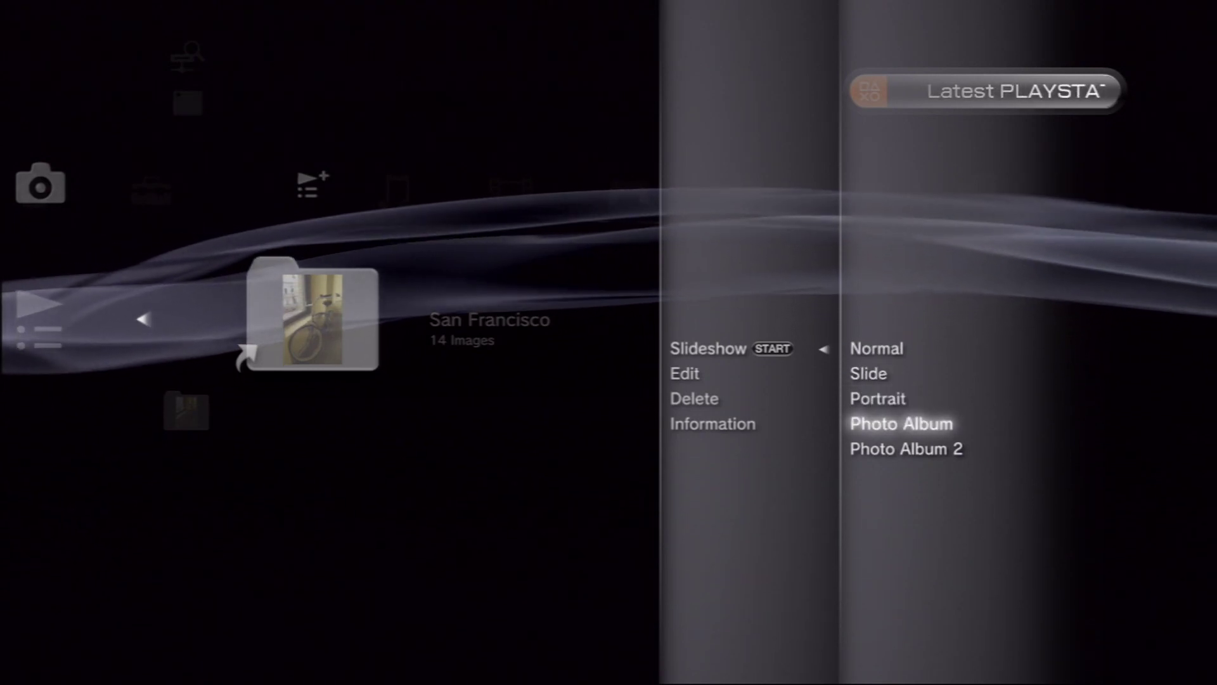
key(Escape)
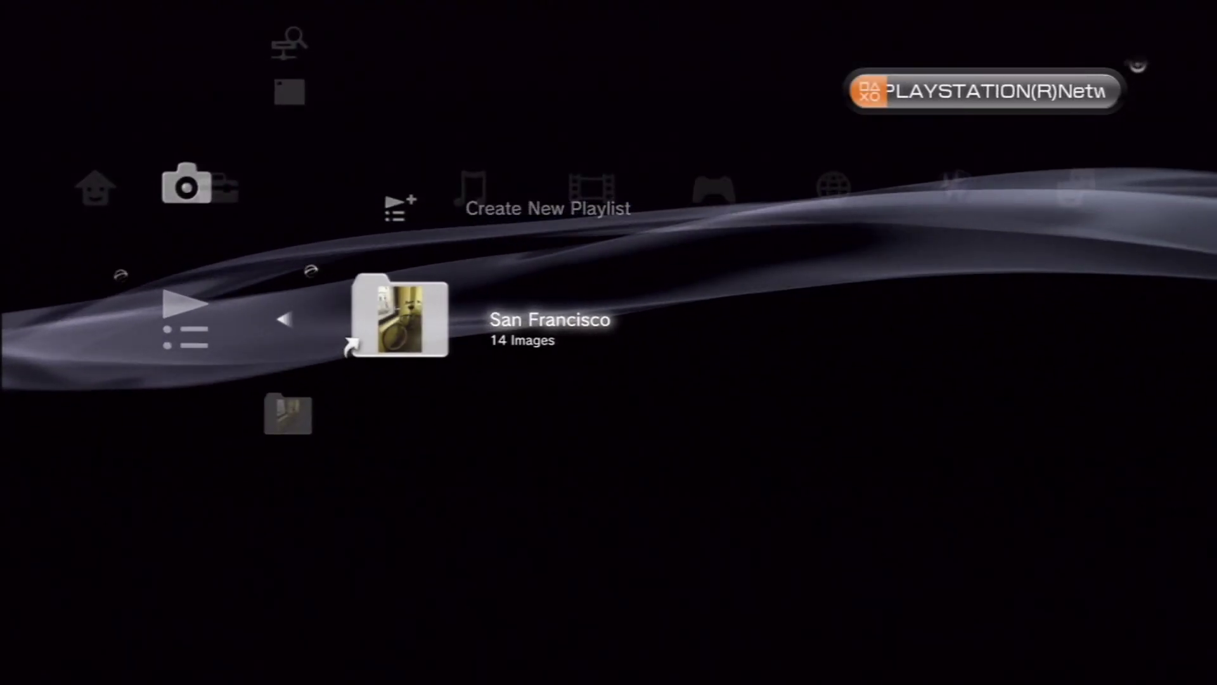